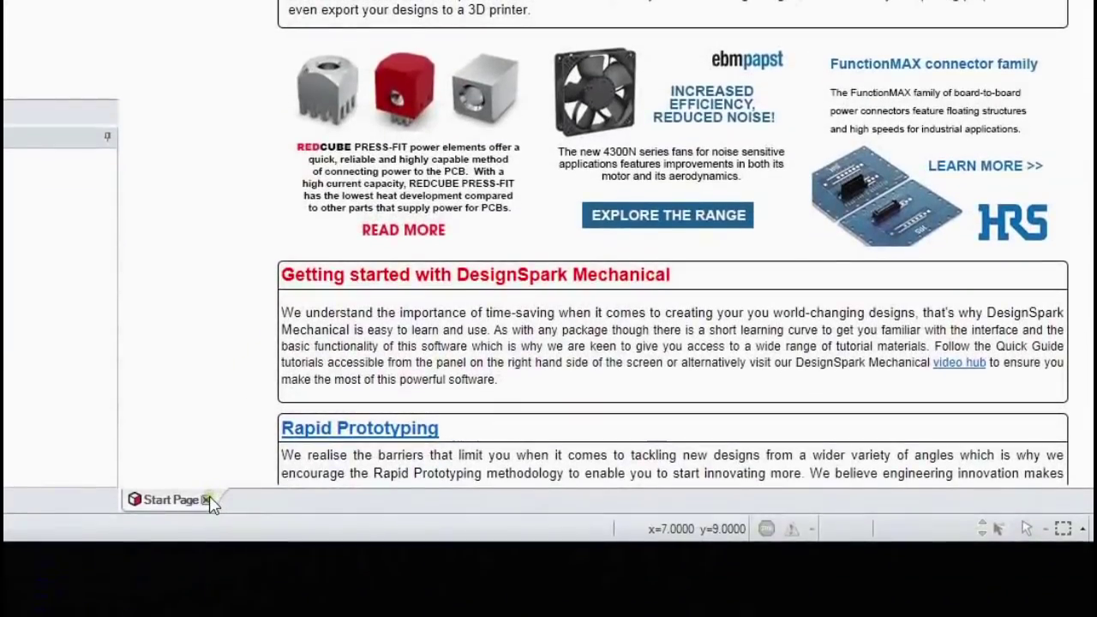
# Close the Start Page tab to leave an empty workspace.
pyautogui.click(207, 500)
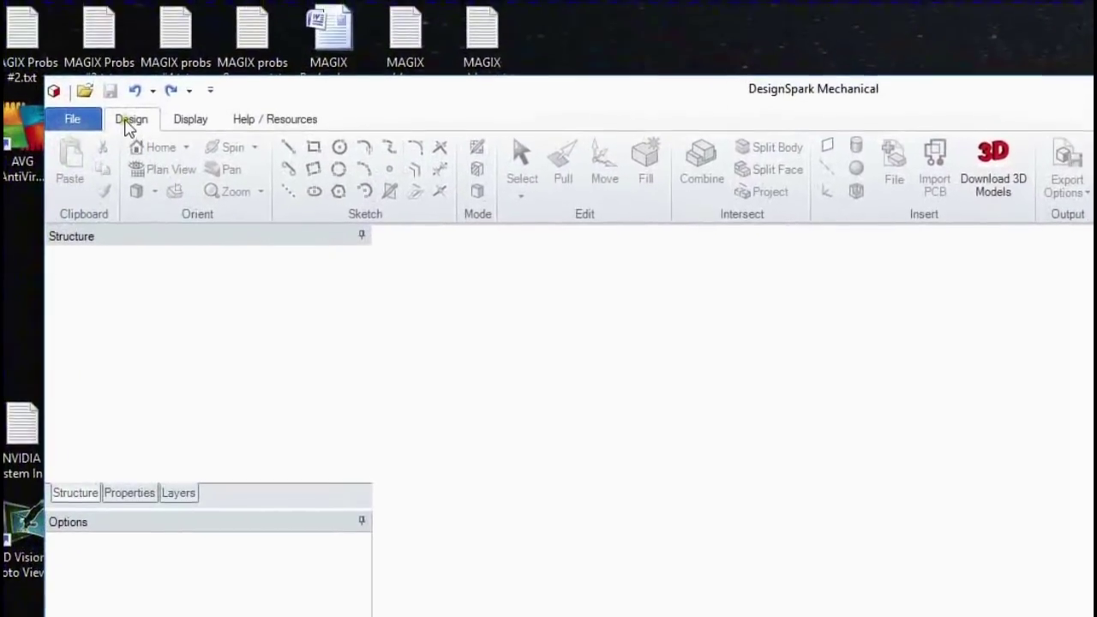
# Create a new blank design (Design2) and switch to Plan View of its XY grid.
pyautogui.click(86, 120)
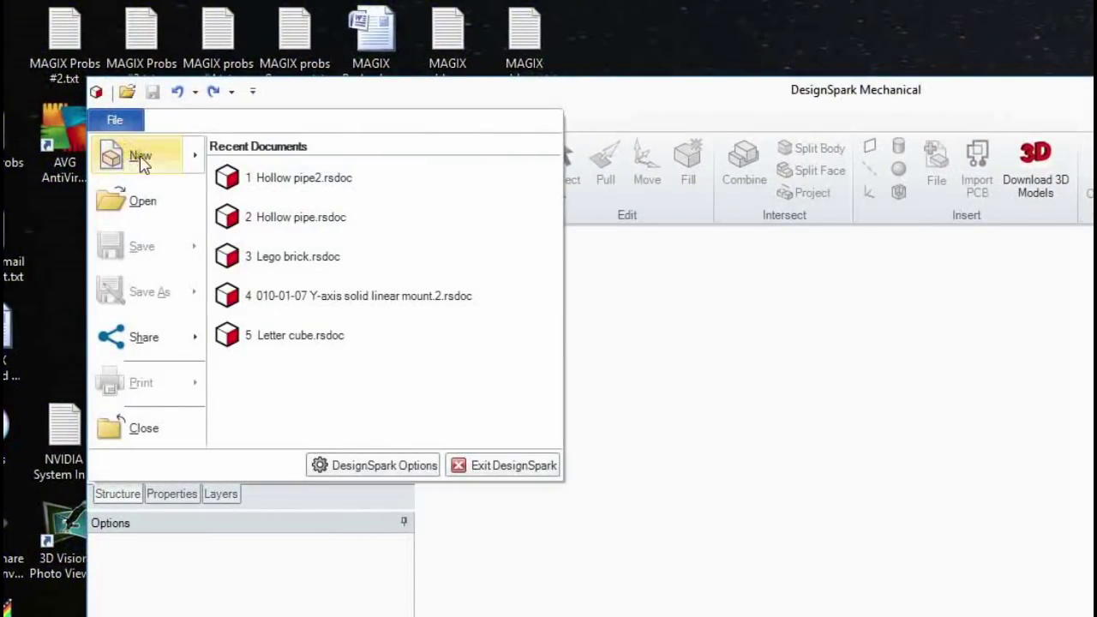
pyautogui.moveTo(143, 163)
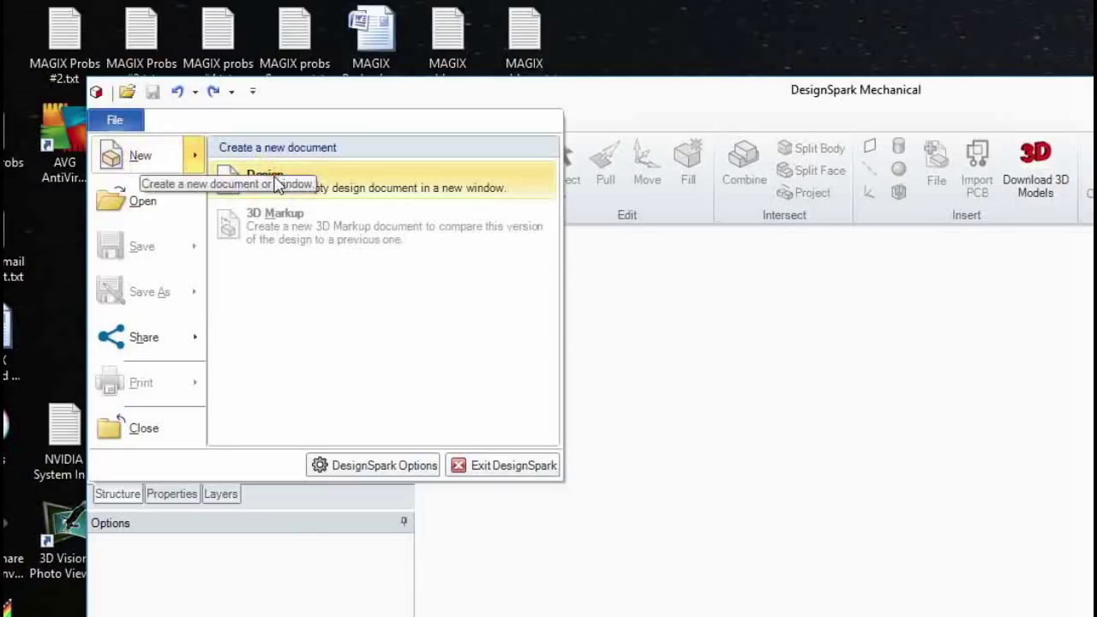
pyautogui.click(318, 180)
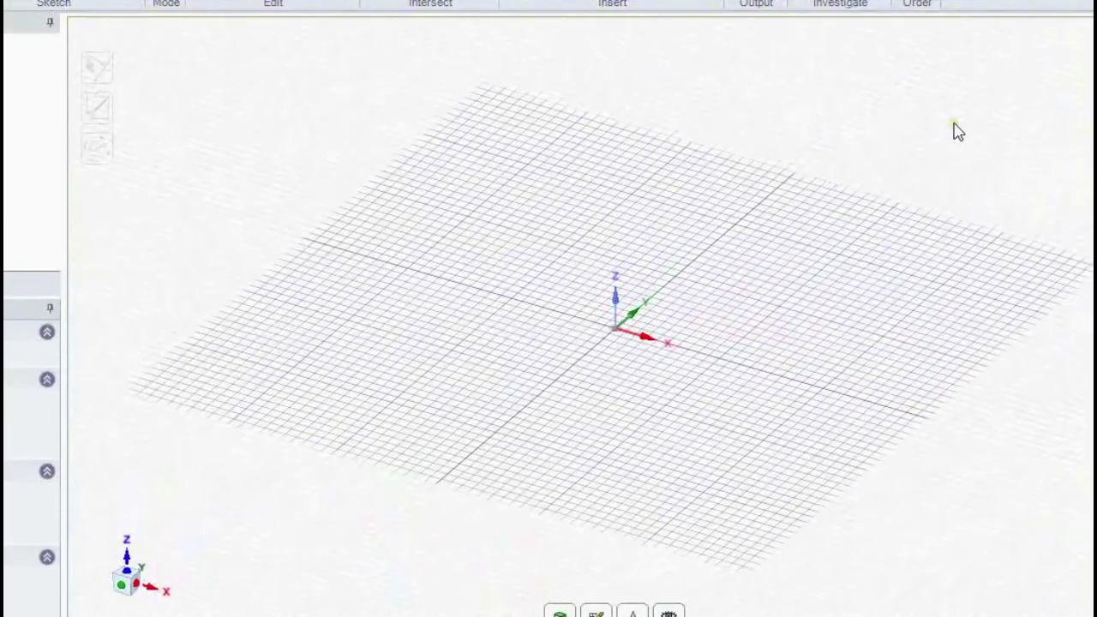
pyautogui.press('v')
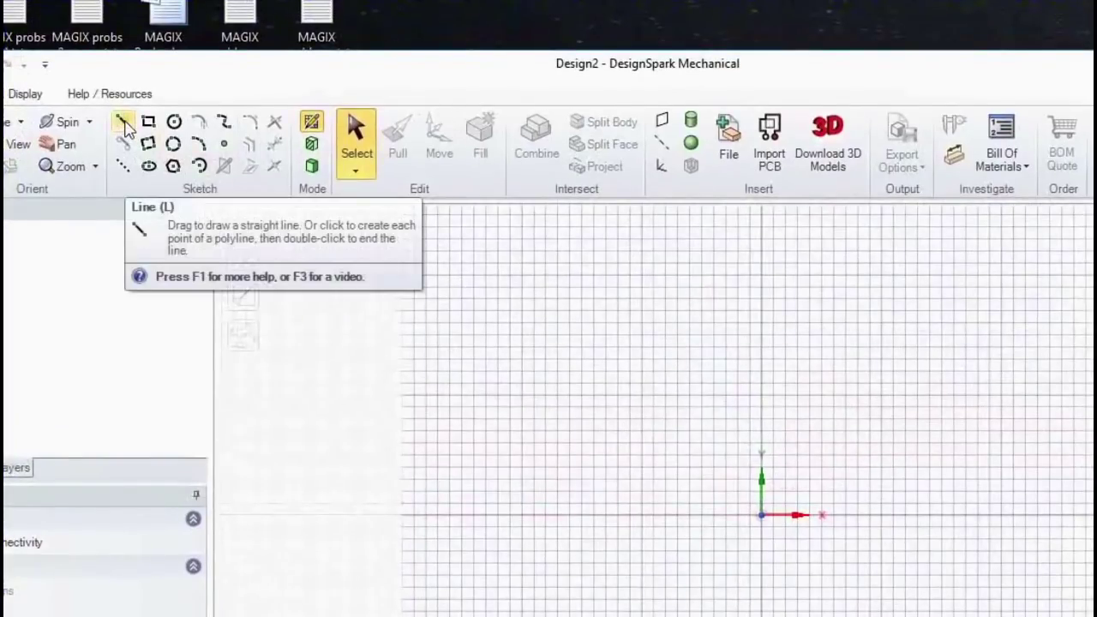
# Draw a connected line path: 9mm vertical, 40mm horizontal, then a 10mm upward rise.
pyautogui.click(124, 123)
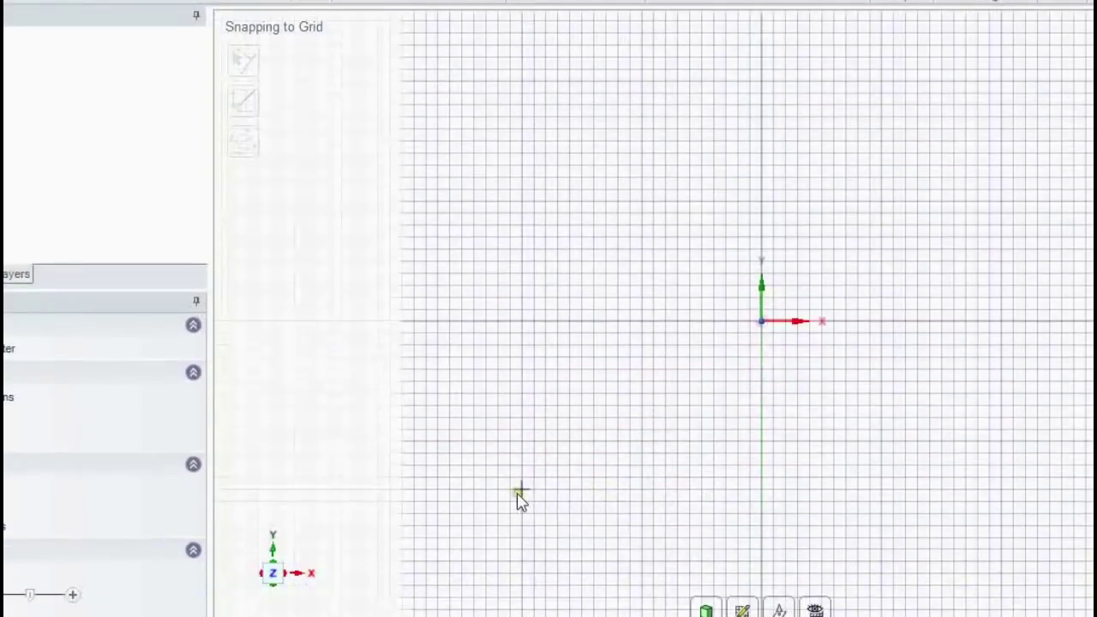
pyautogui.click(522, 443)
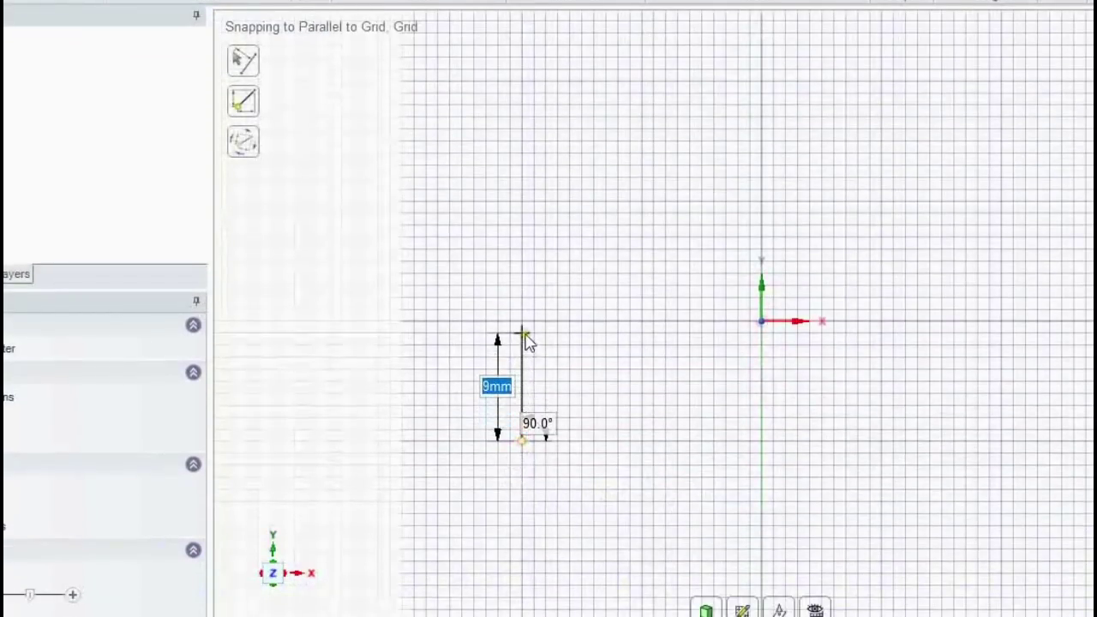
pyautogui.click(524, 324)
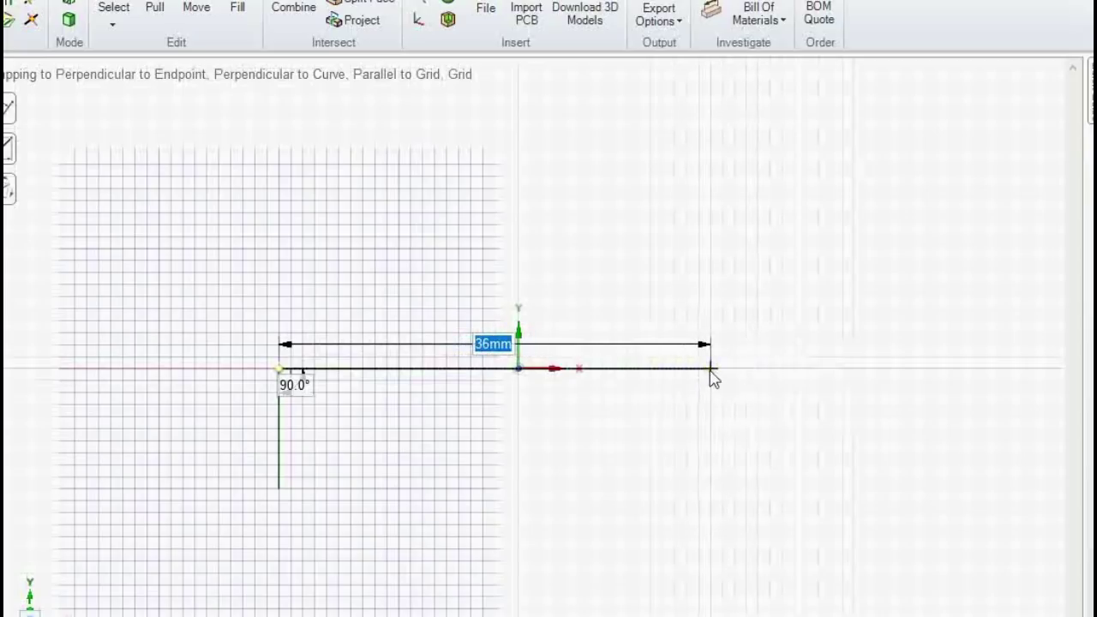
pyautogui.write('40')
pyautogui.press('Return')
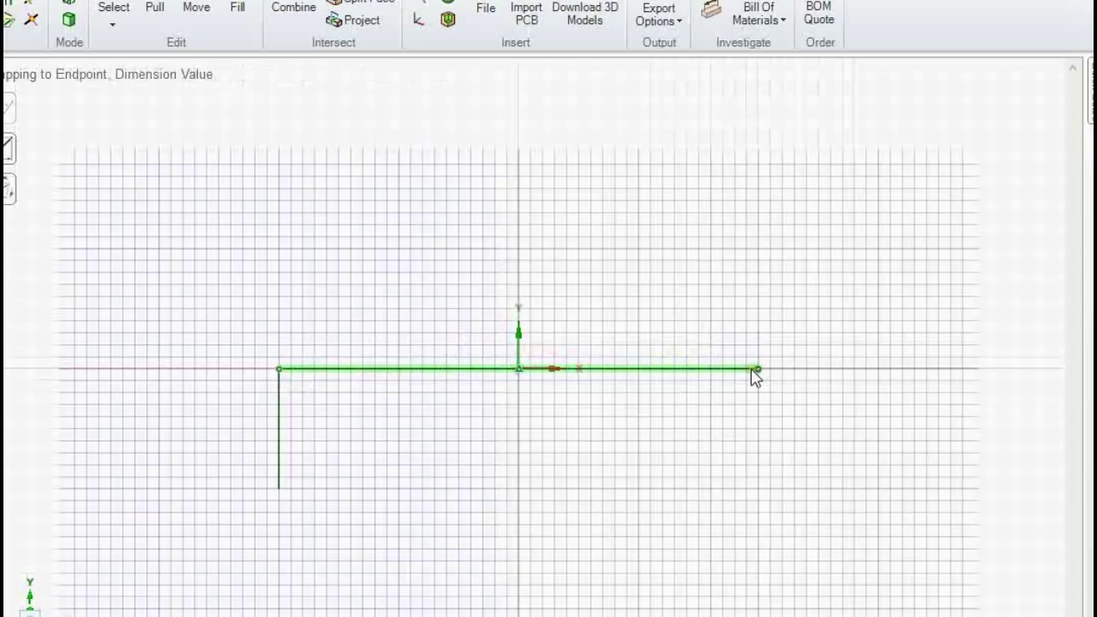
pyautogui.click(759, 251)
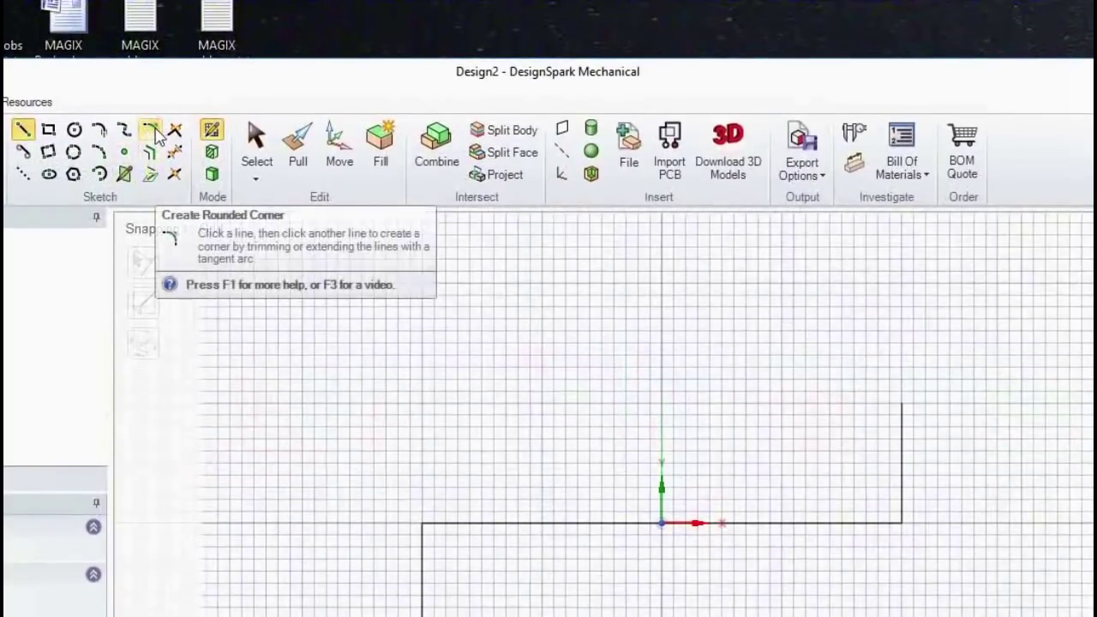
# Round the left and right corners of the line path with 8mm-radius arcs.
pyautogui.click(151, 130)
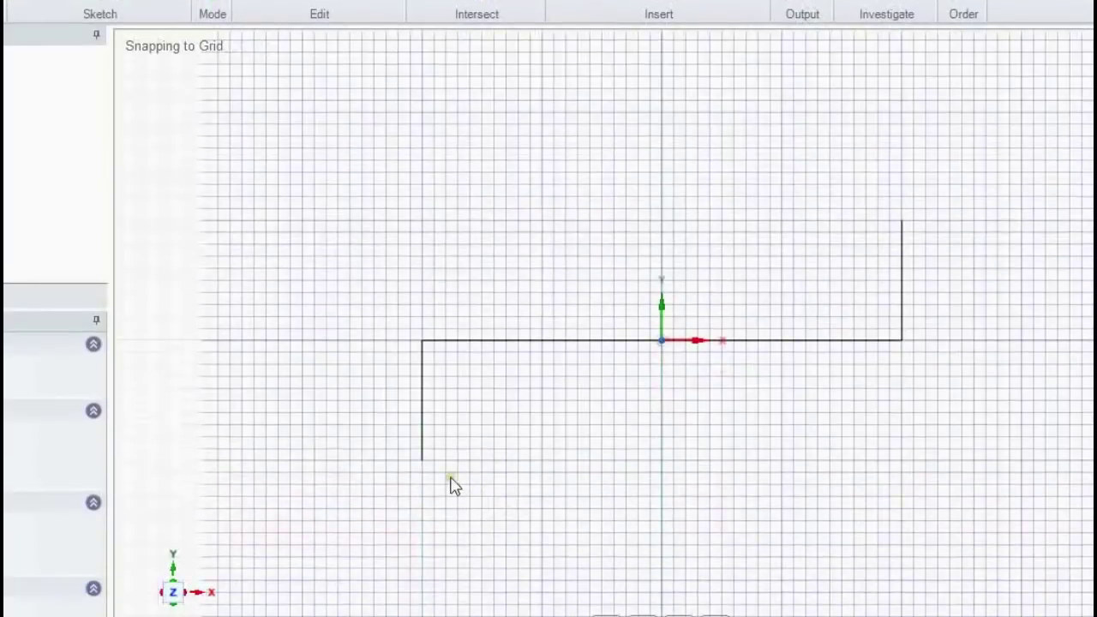
pyautogui.click(423, 437)
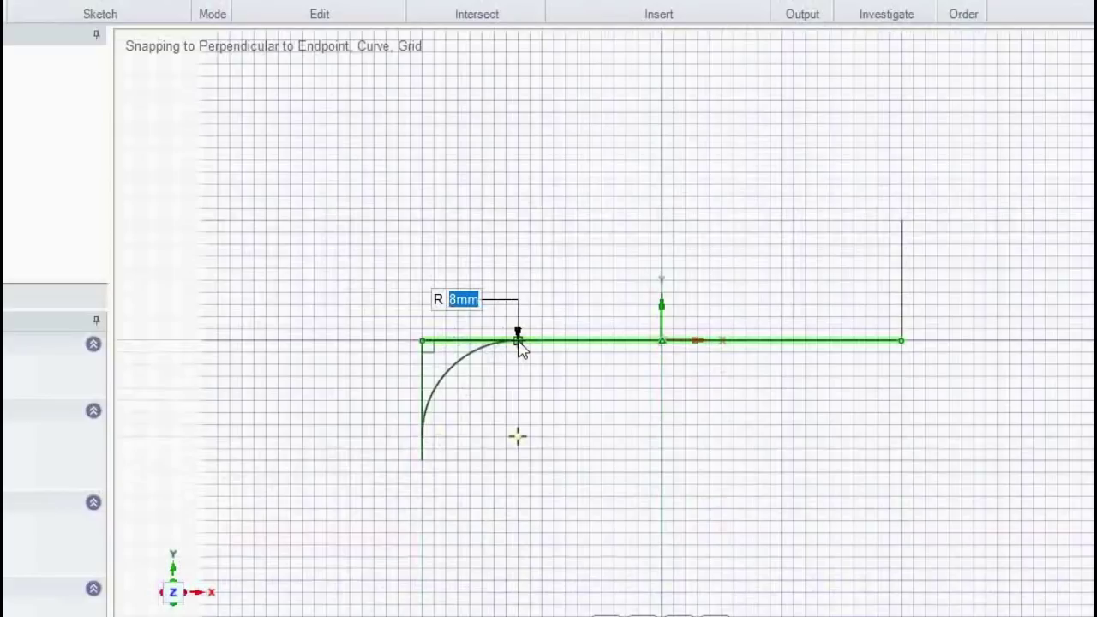
pyautogui.click(520, 344)
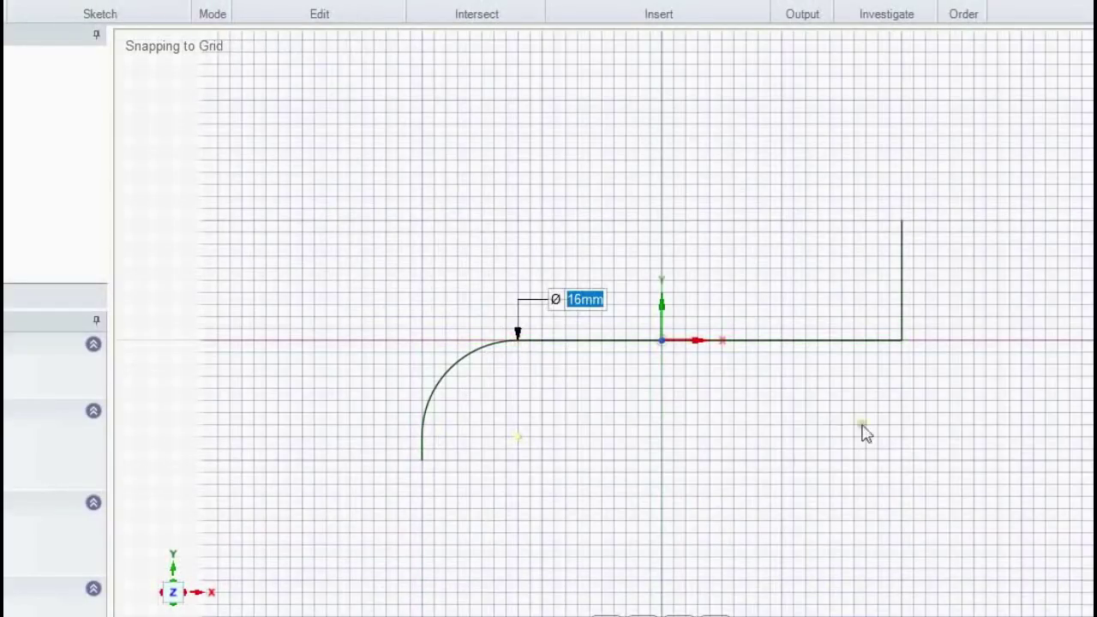
pyautogui.click(902, 286)
pyautogui.click(809, 342)
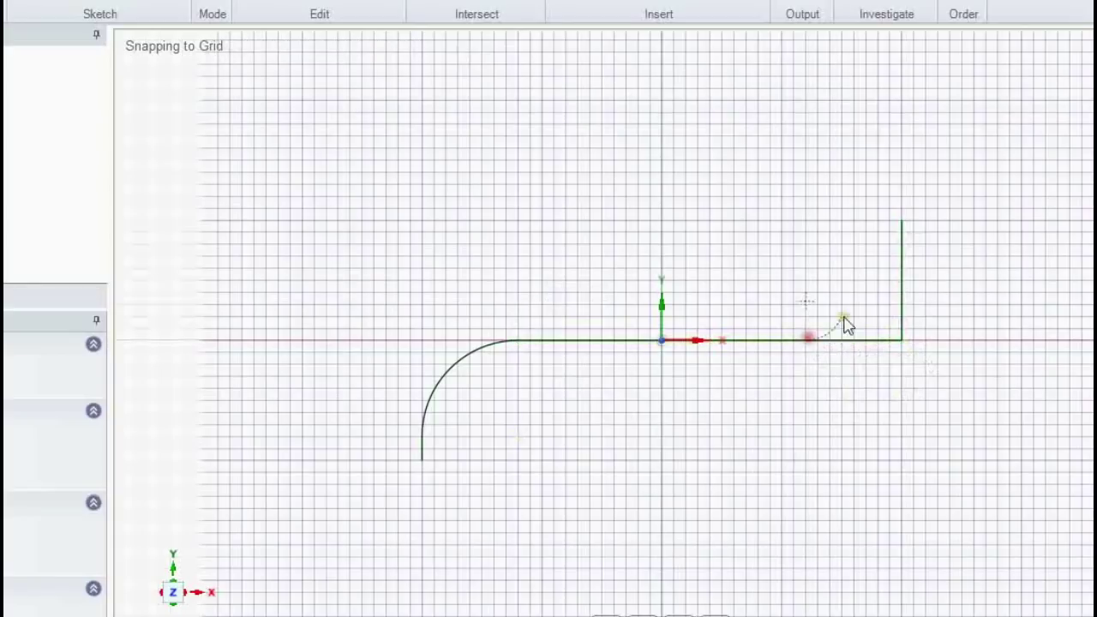
pyautogui.click(903, 244)
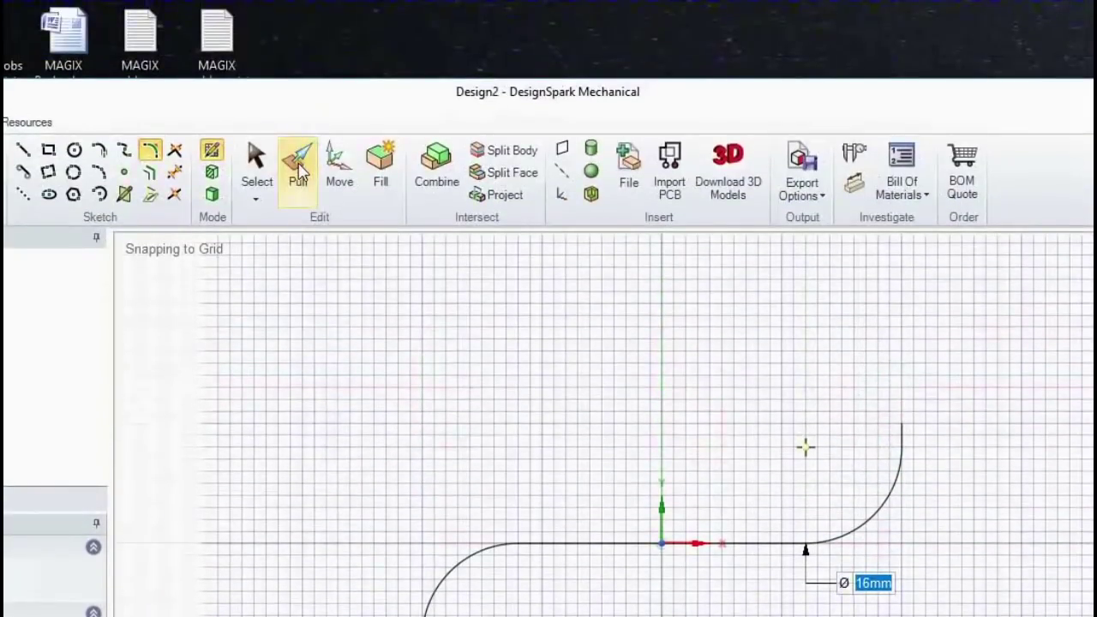
pyautogui.click(299, 170)
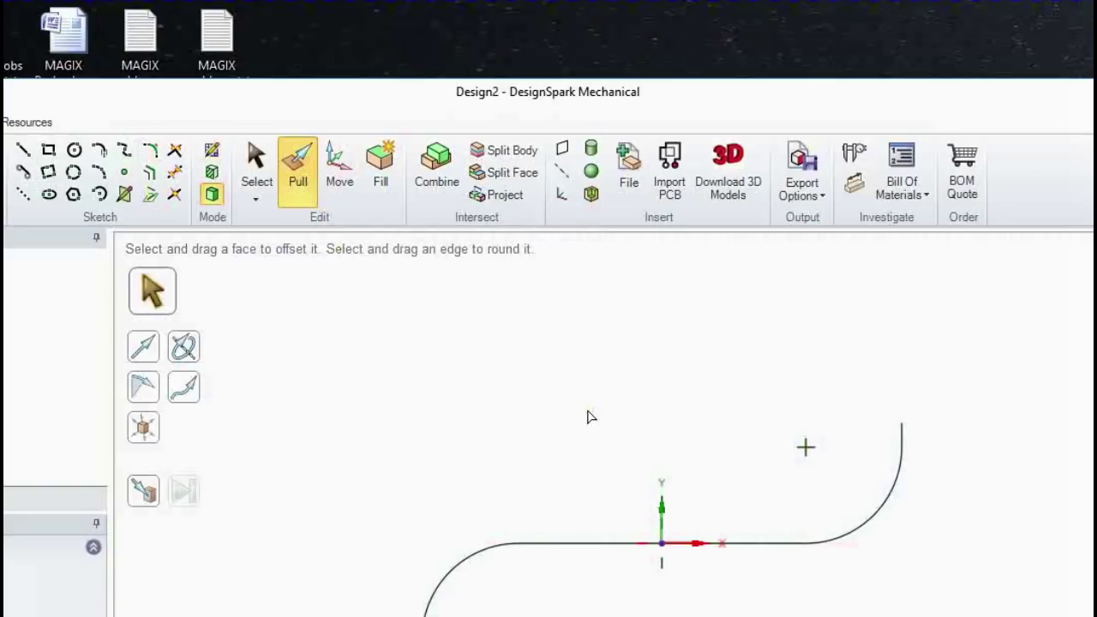
# Create a new plane at the S-curve's end point.
pyautogui.moveTo(586, 414); pyautogui.dragTo(617, 616, button='middle')
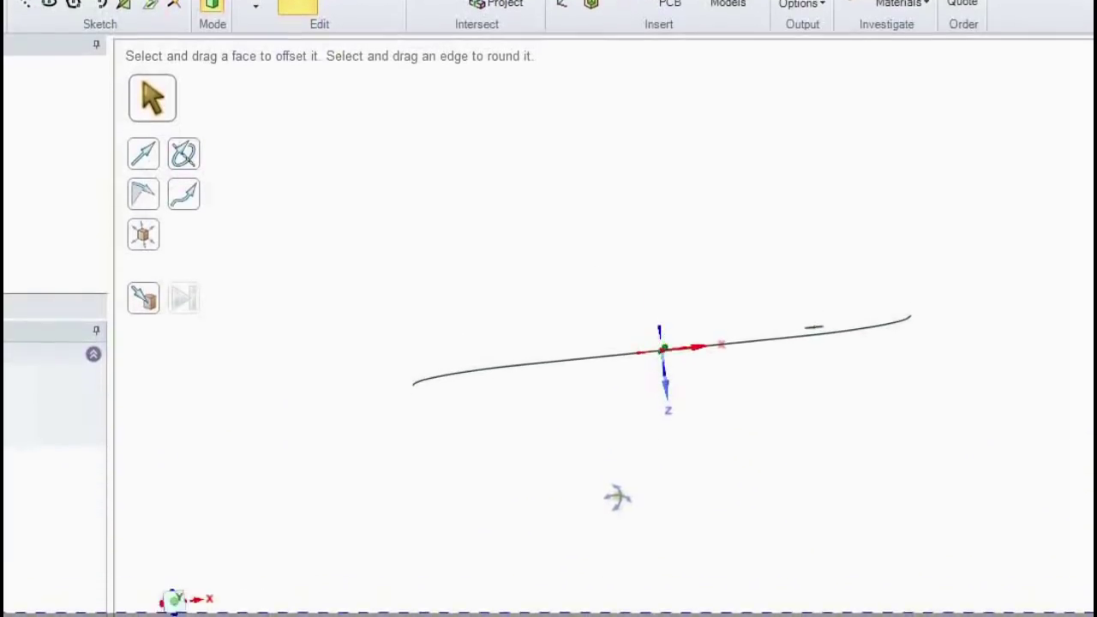
pyautogui.moveTo(618, 497); pyautogui.dragTo(595, 411, button='middle')
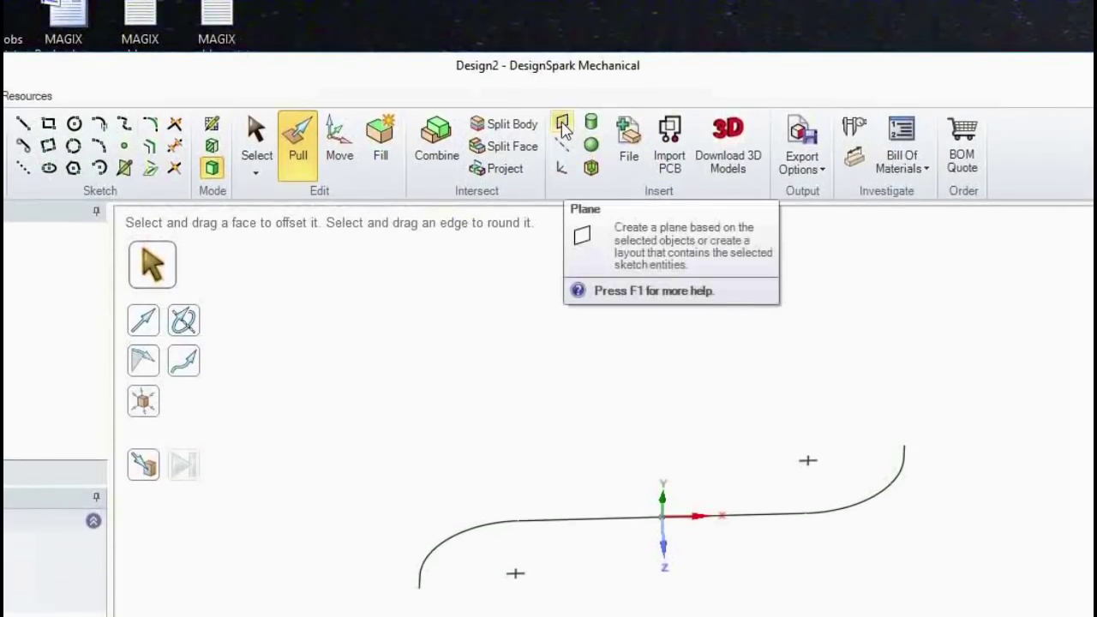
pyautogui.click(563, 126)
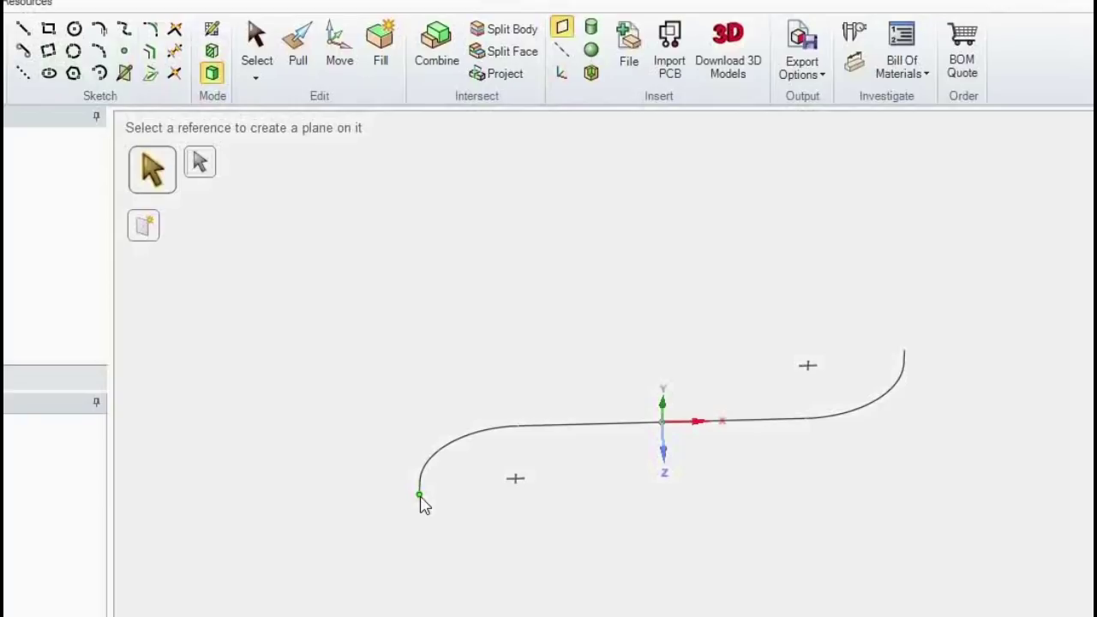
pyautogui.click(420, 496)
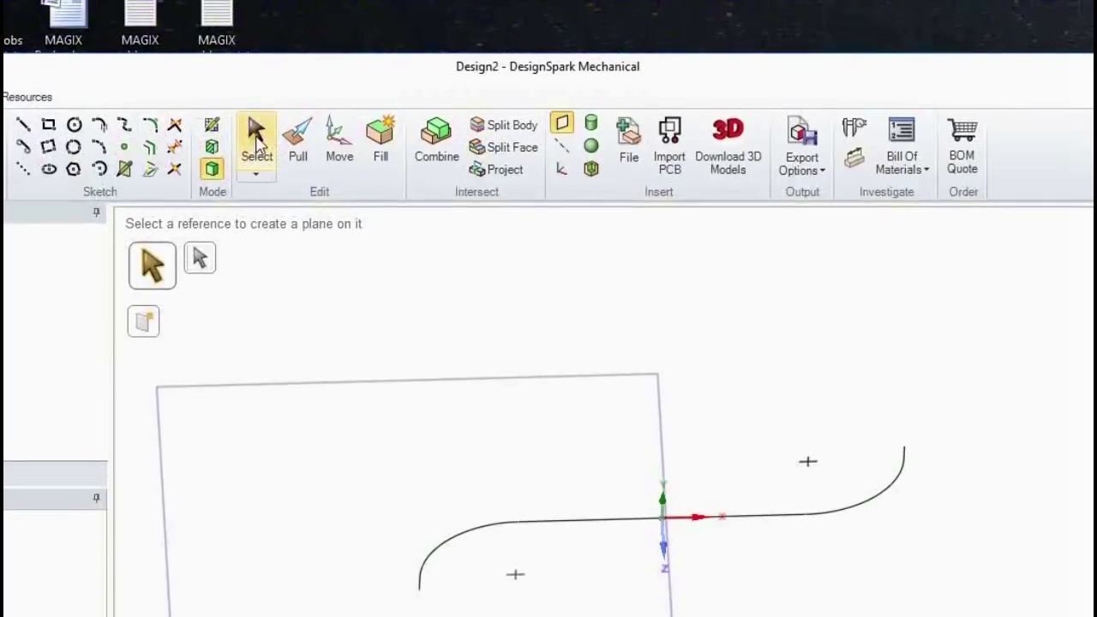
# Start a sketch on the new plane and view it face-on.
pyautogui.click(260, 145)
pyautogui.click(378, 382)
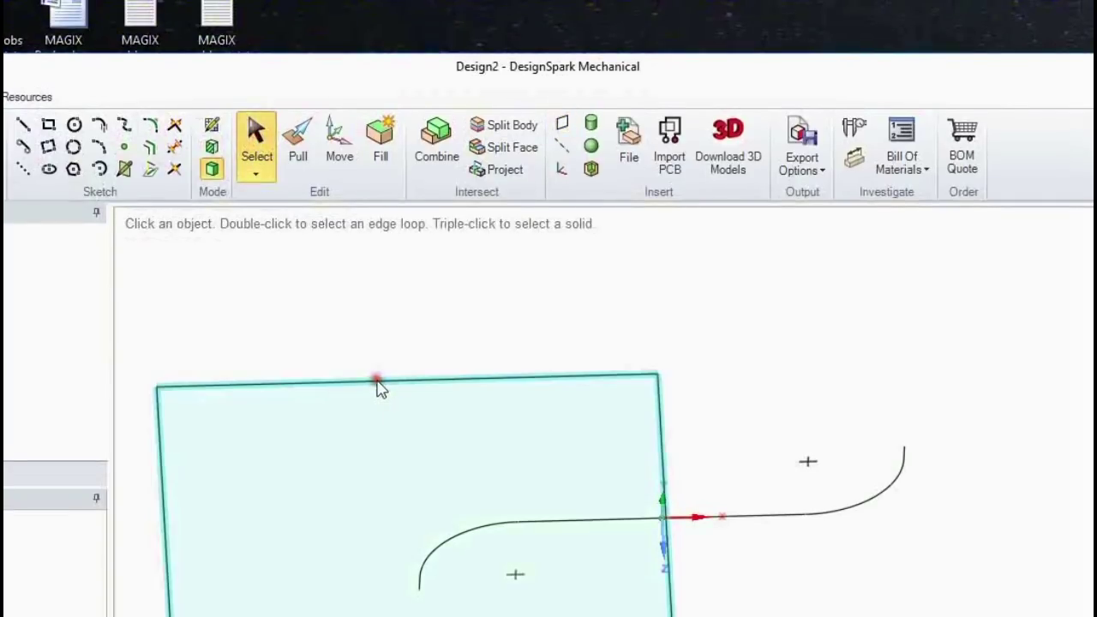
pyautogui.click(212, 125)
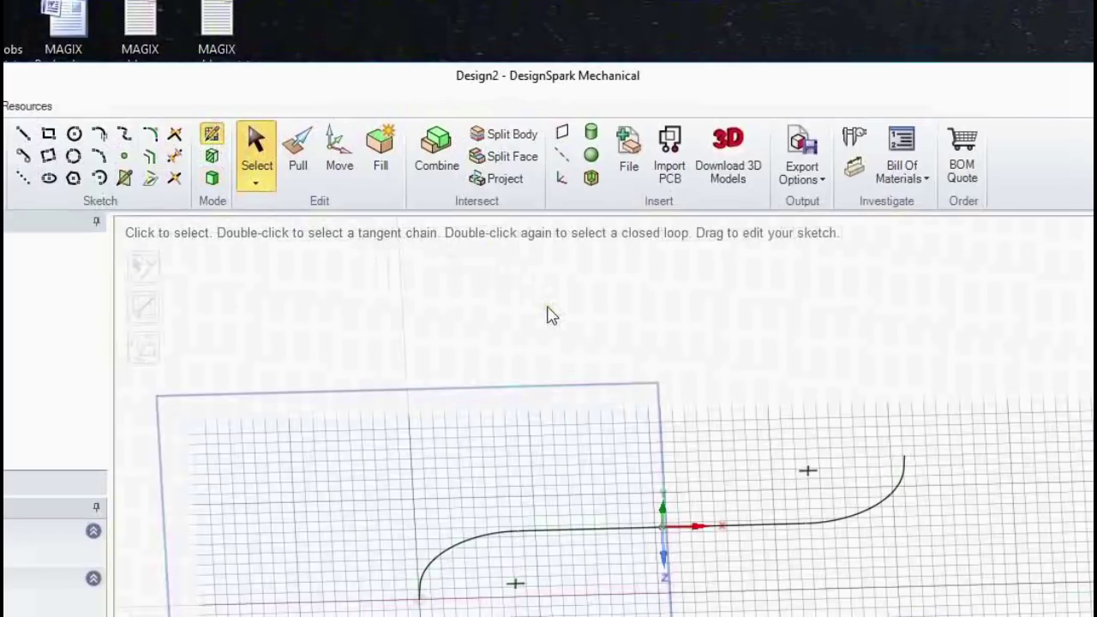
pyautogui.press('v')
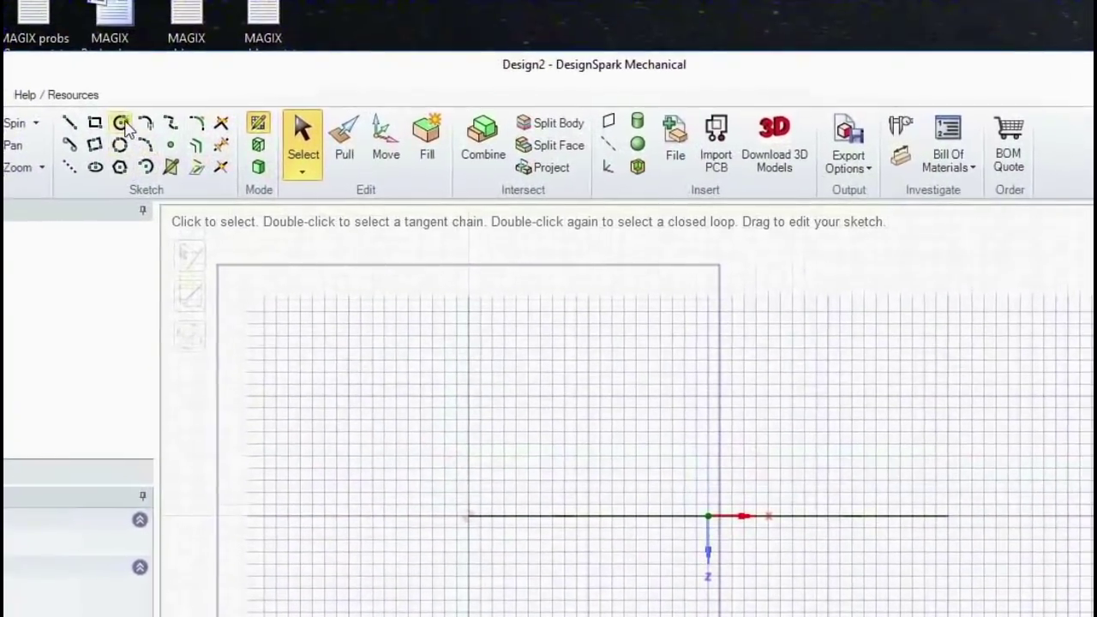
# Draw concentric 8mm and 6mm circles centred on the path's left end.
pyautogui.click(121, 122)
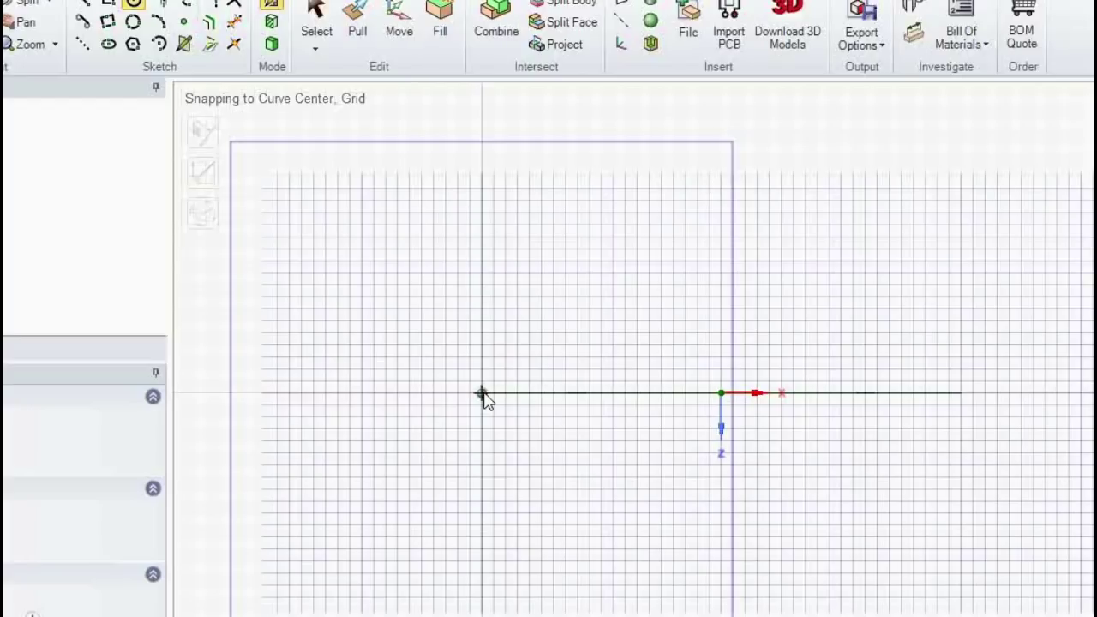
pyautogui.click(482, 394)
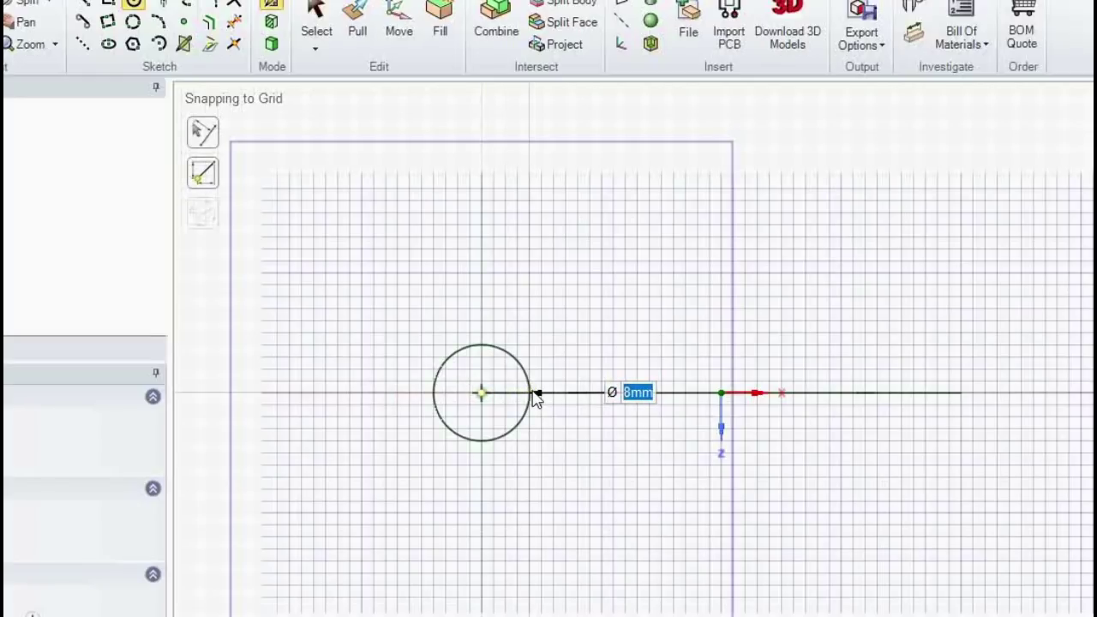
pyautogui.click(534, 394)
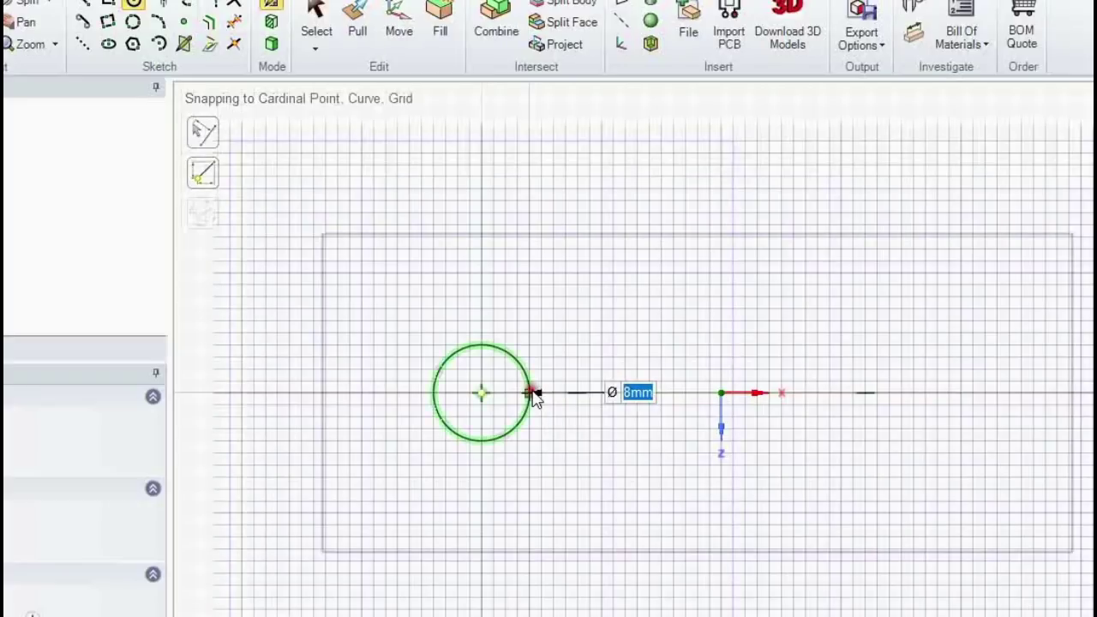
pyautogui.click(482, 393)
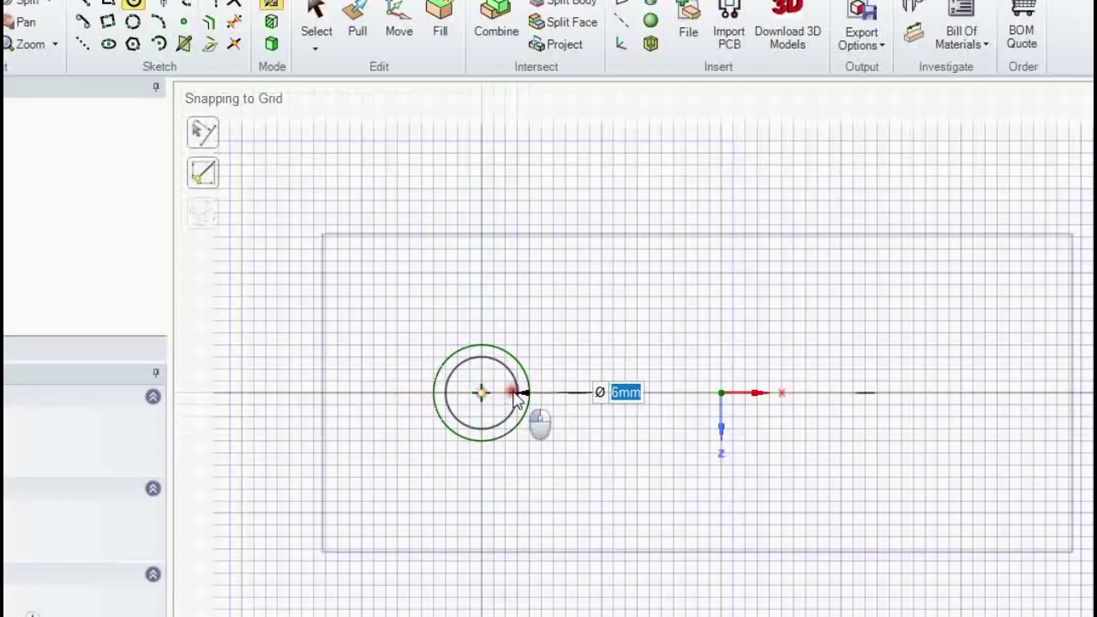
pyautogui.click(519, 396)
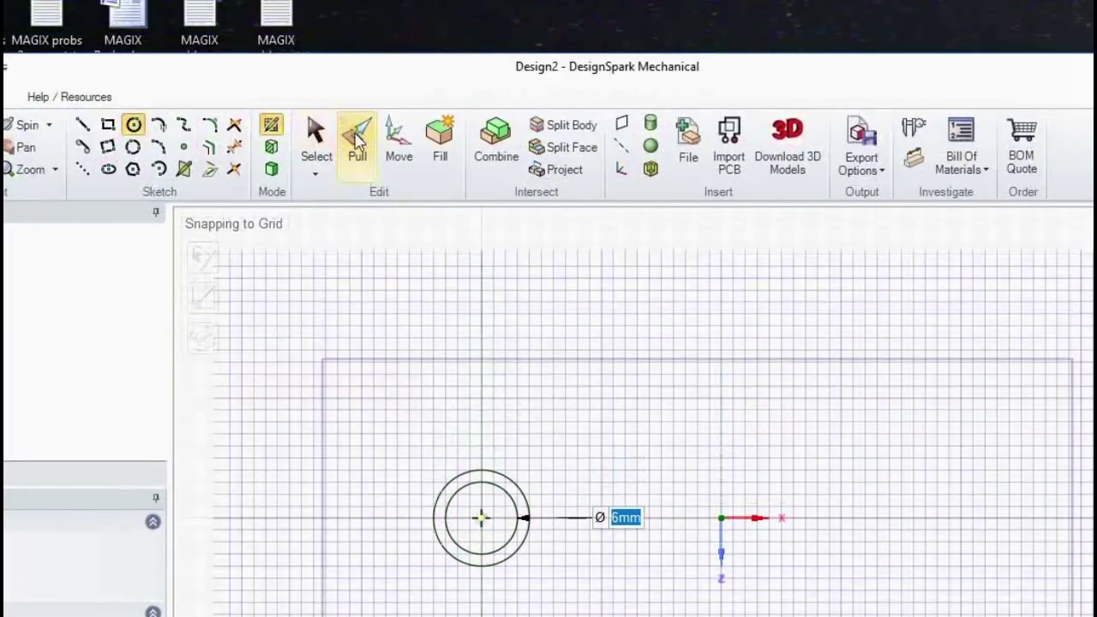
pyautogui.click(358, 142)
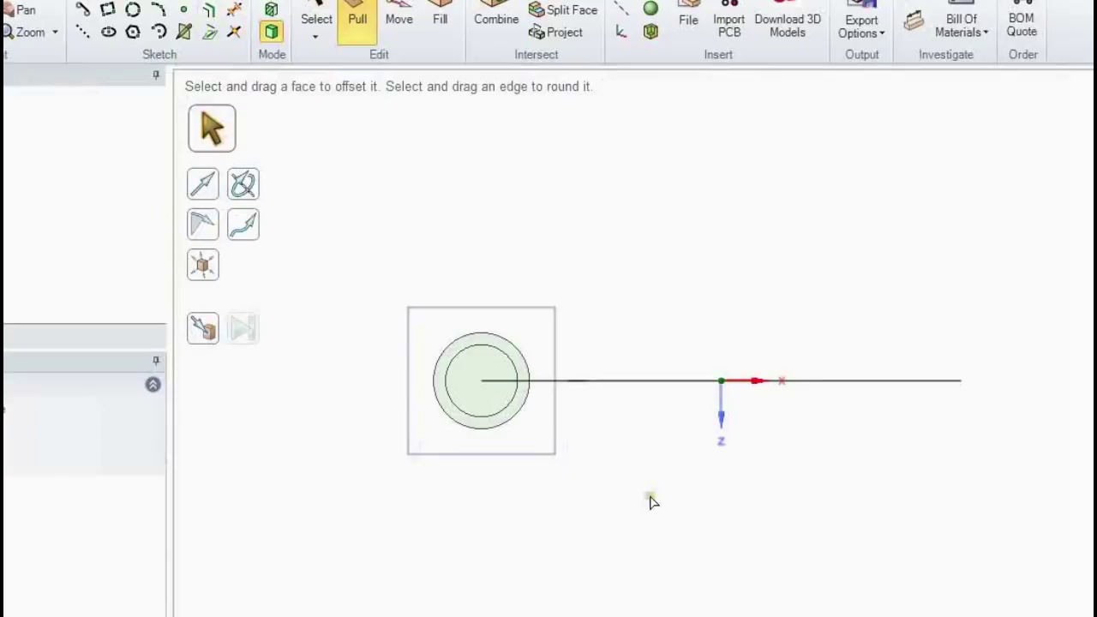
# Select the ring face between the circles and choose the Sweep option.
pyautogui.moveTo(665, 466)
pyautogui.mouseDown(button='middle')
pyautogui.moveTo(641, 289)
pyautogui.moveTo(637, 348)
pyautogui.moveTo(632, 320)
pyautogui.moveTo(637, 303)
pyautogui.moveTo(674, 294)
pyautogui.moveTo(663, 290)
pyautogui.mouseUp(button='middle')
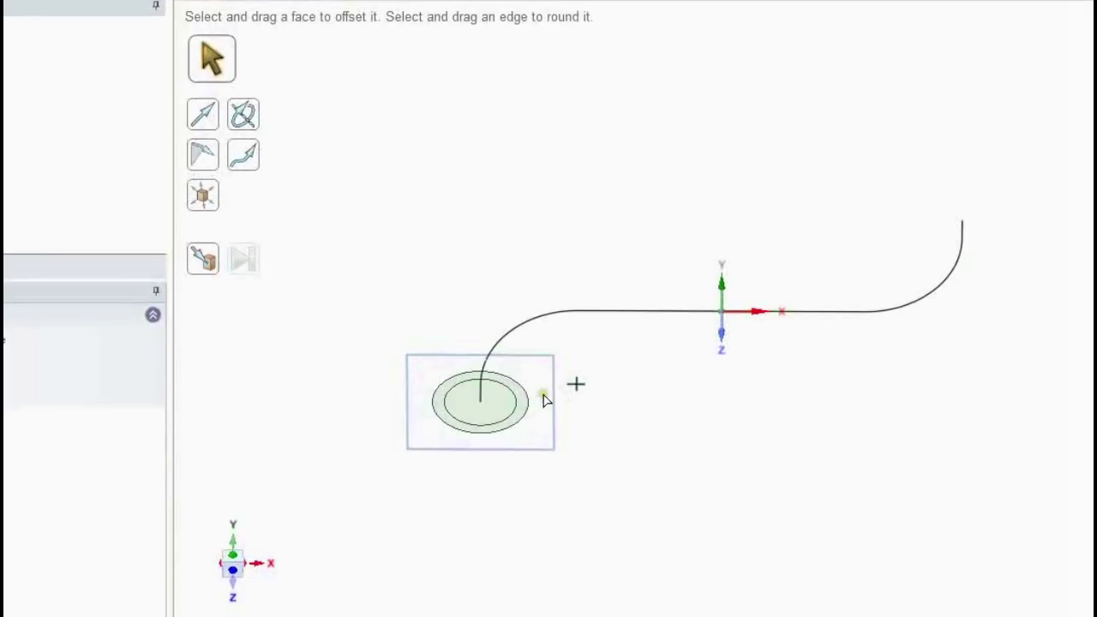
pyautogui.click(526, 404)
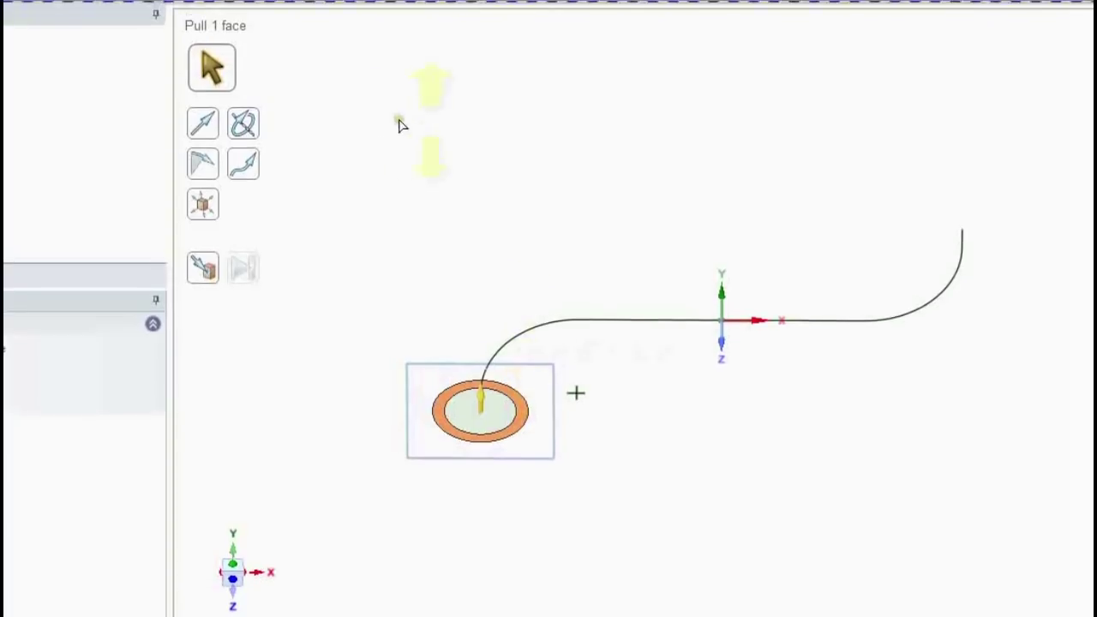
pyautogui.click(249, 172)
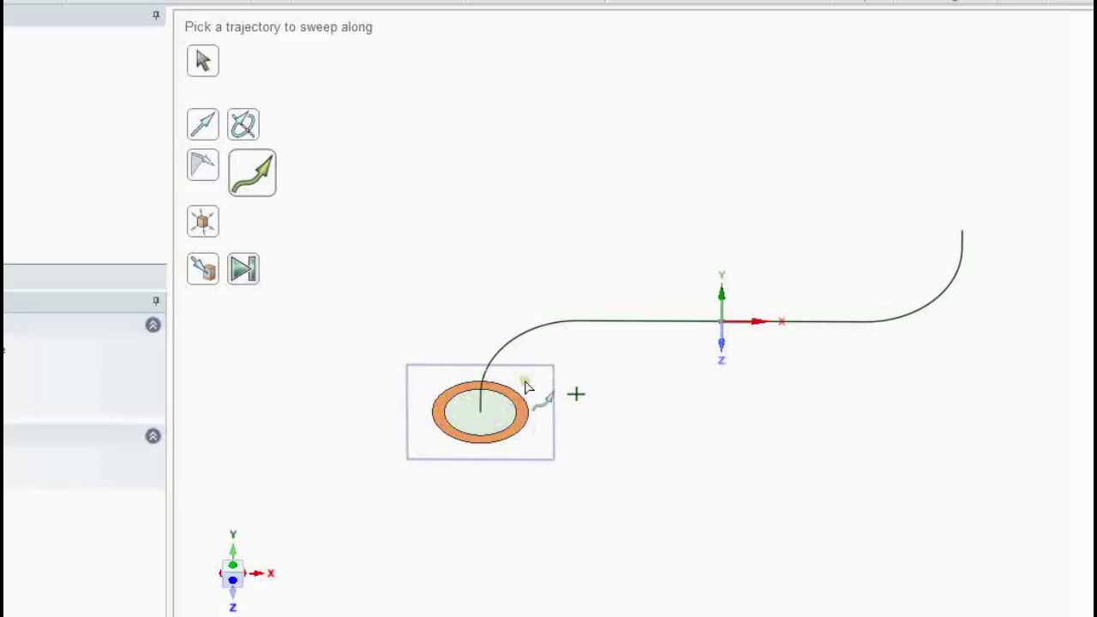
# Use the first arc, straight line and end arc as trajectory, sweeping the ring 49.235mm.
pyautogui.click(481, 404)
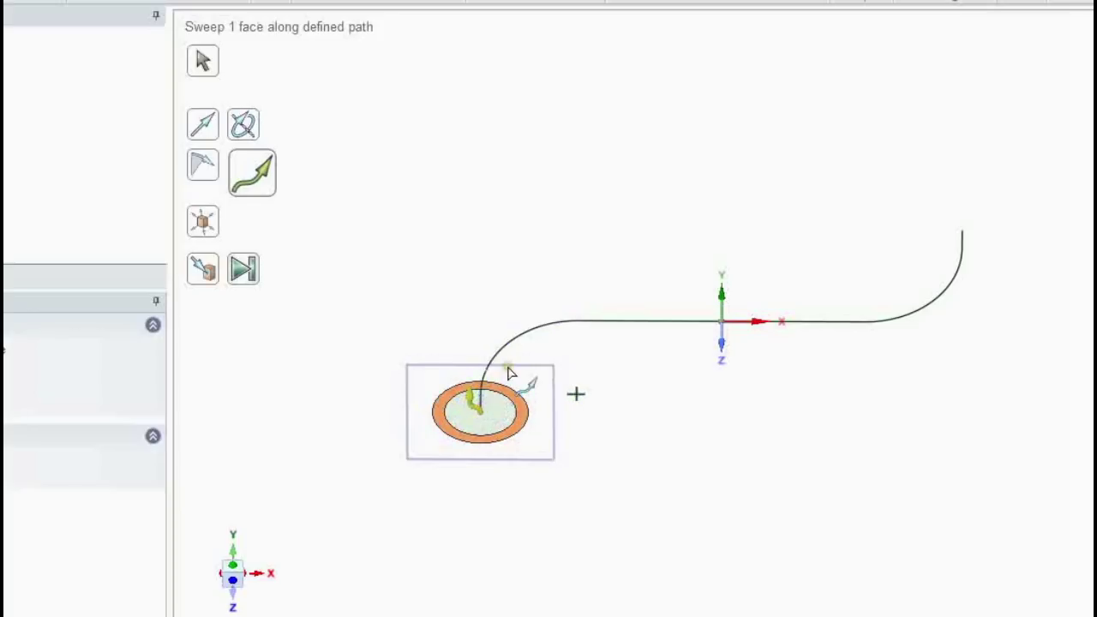
pyautogui.click(508, 338)
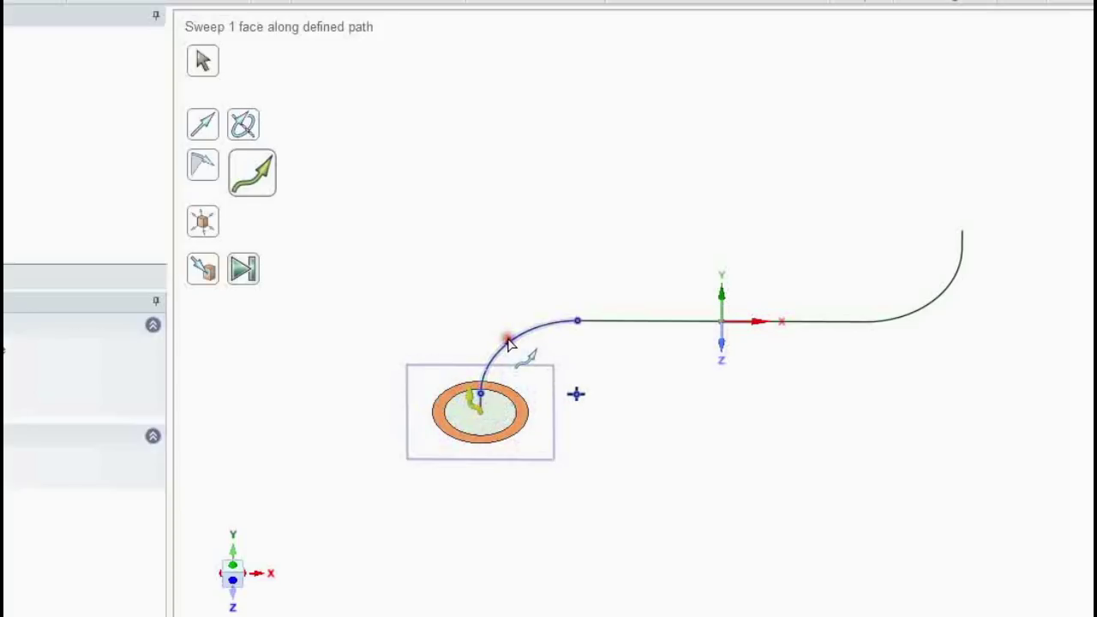
pyautogui.click(694, 322)
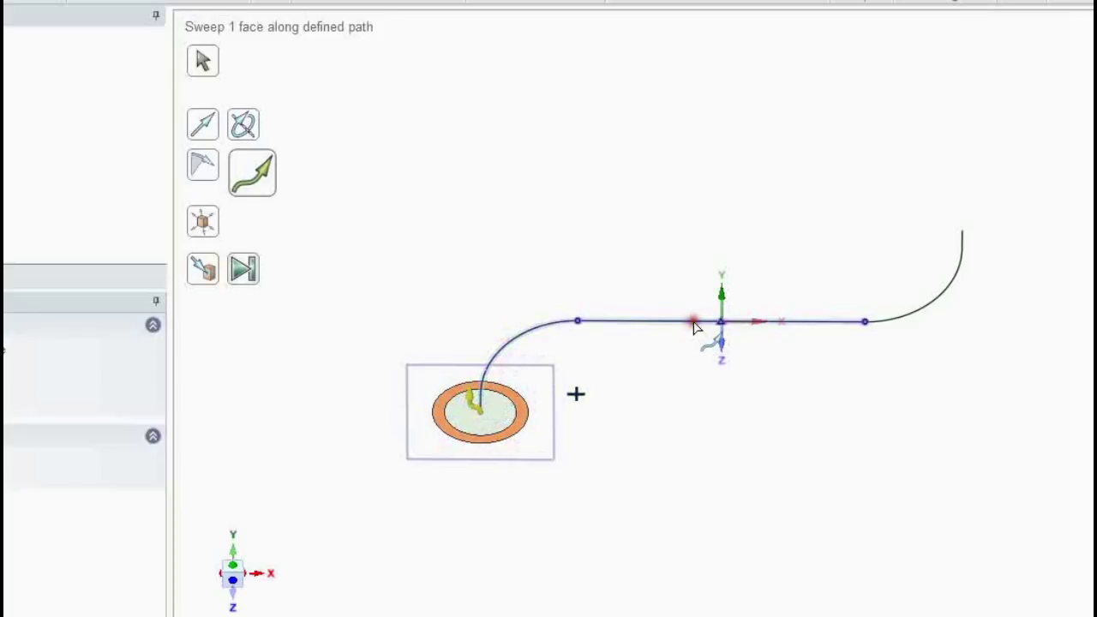
pyautogui.click(920, 316)
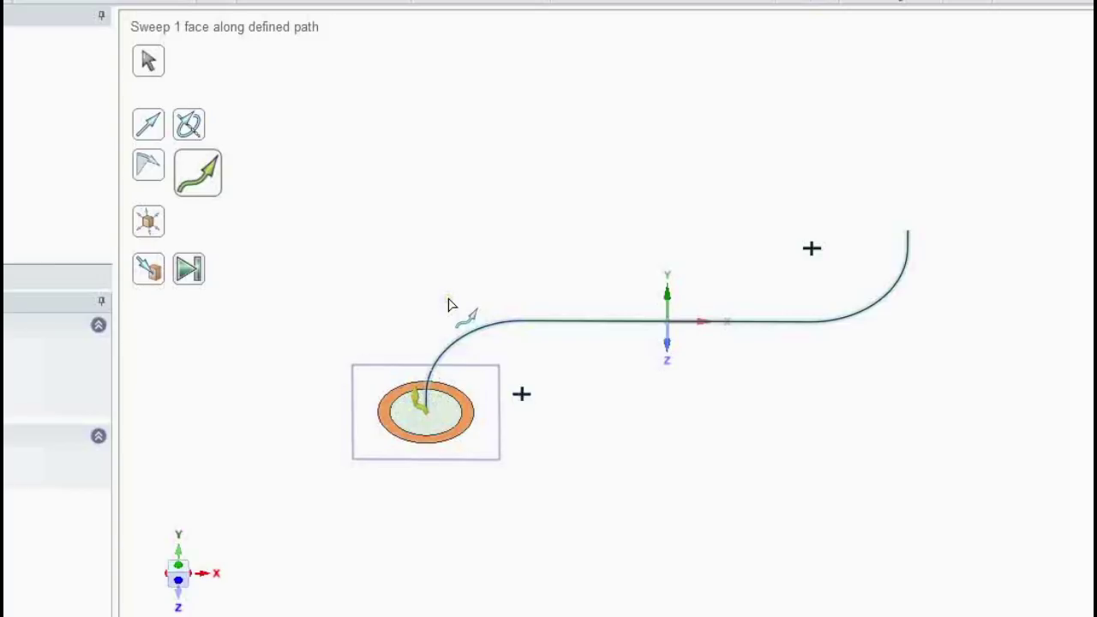
pyautogui.moveTo(452, 305); pyautogui.dragTo(943, 140)
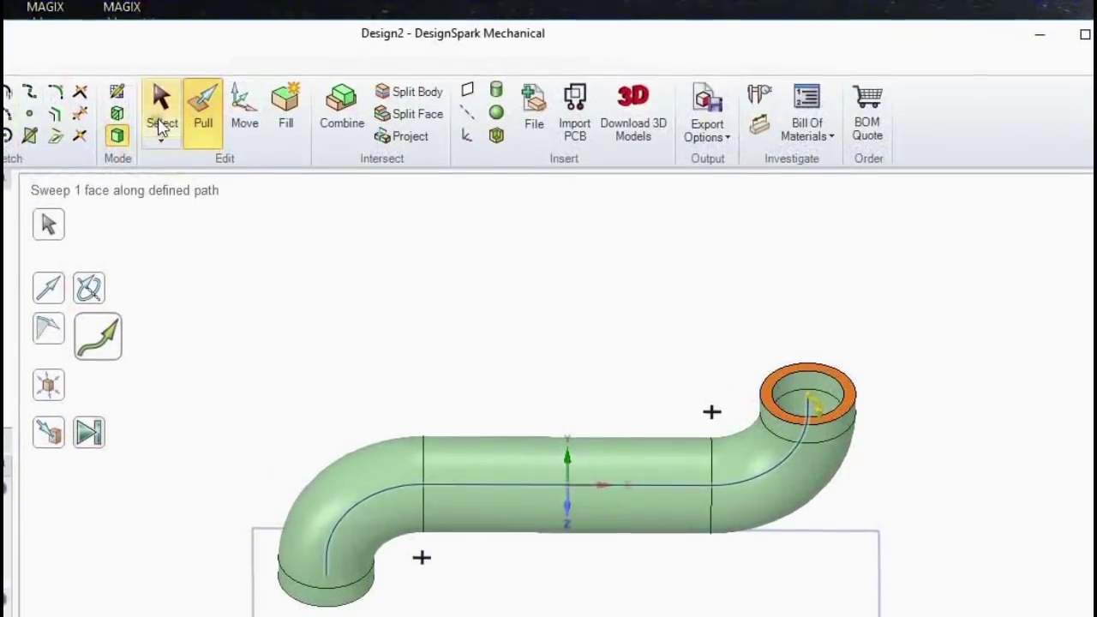
# Exit Pull and orbit around the hollow S-shaped tube to inspect its open bore.
pyautogui.click(162, 116)
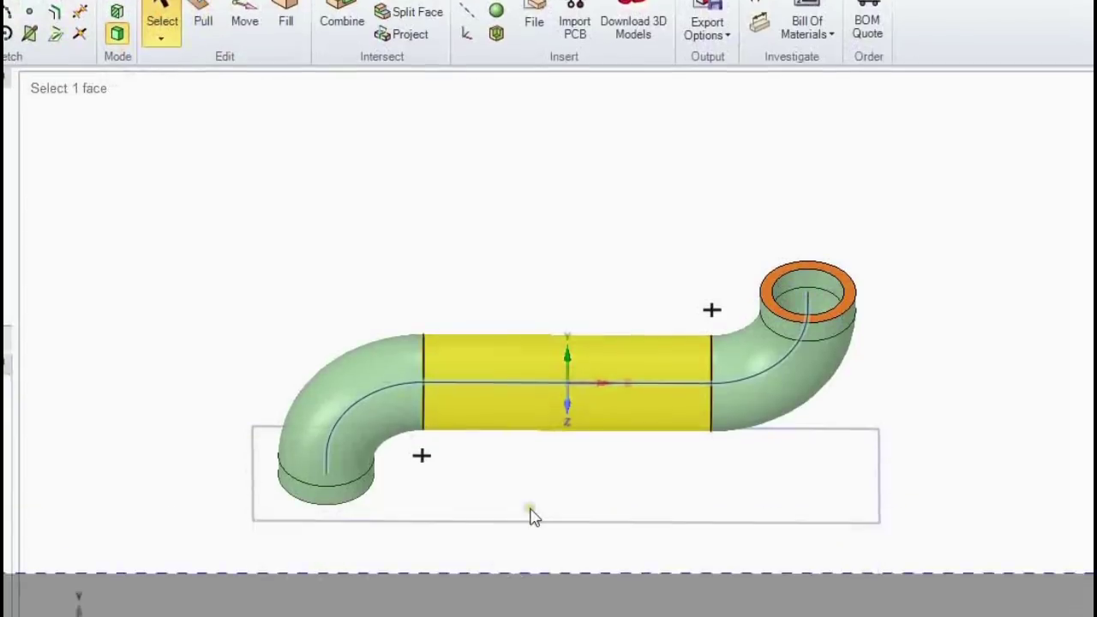
pyautogui.moveTo(522, 595); pyautogui.dragTo(512, 328, button='middle')
pyautogui.moveTo(512, 204); pyautogui.dragTo(580, 304, button='middle')
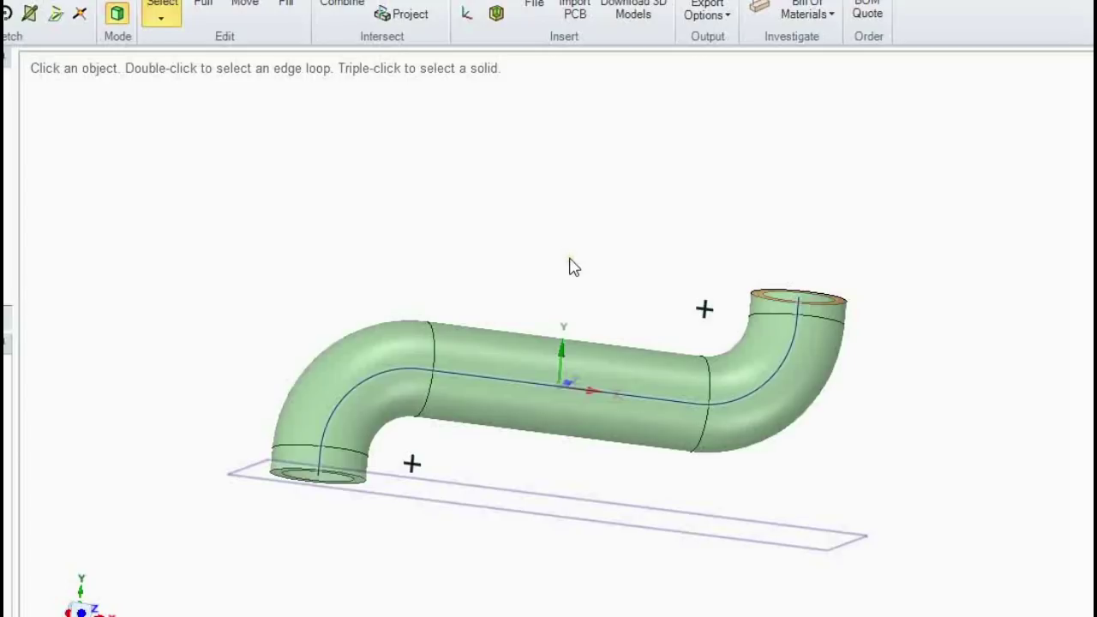